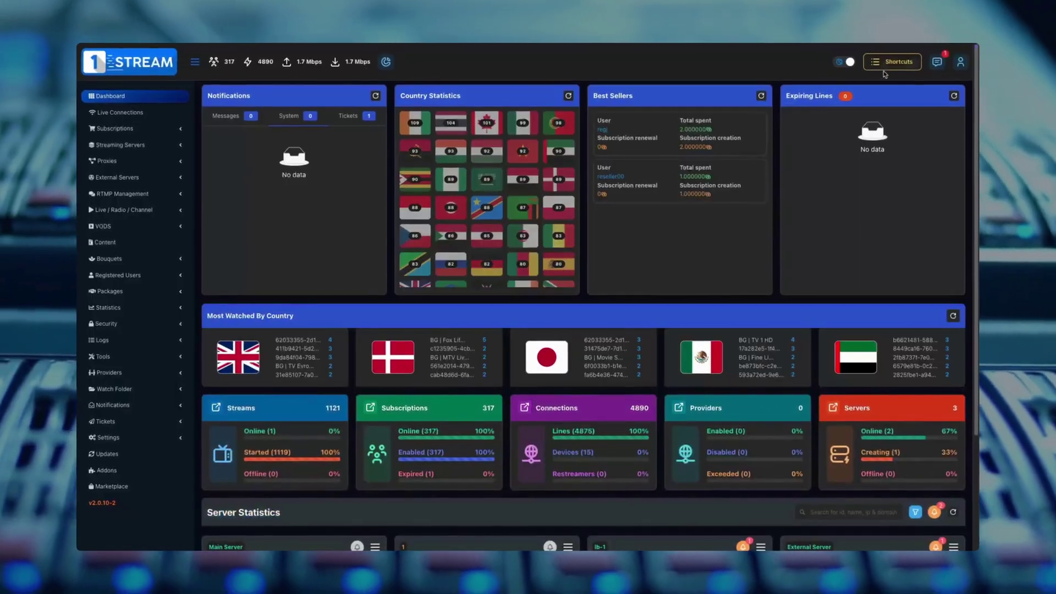
- View the administrator profile and license details, then turn on the light theme
left_click(954, 65)
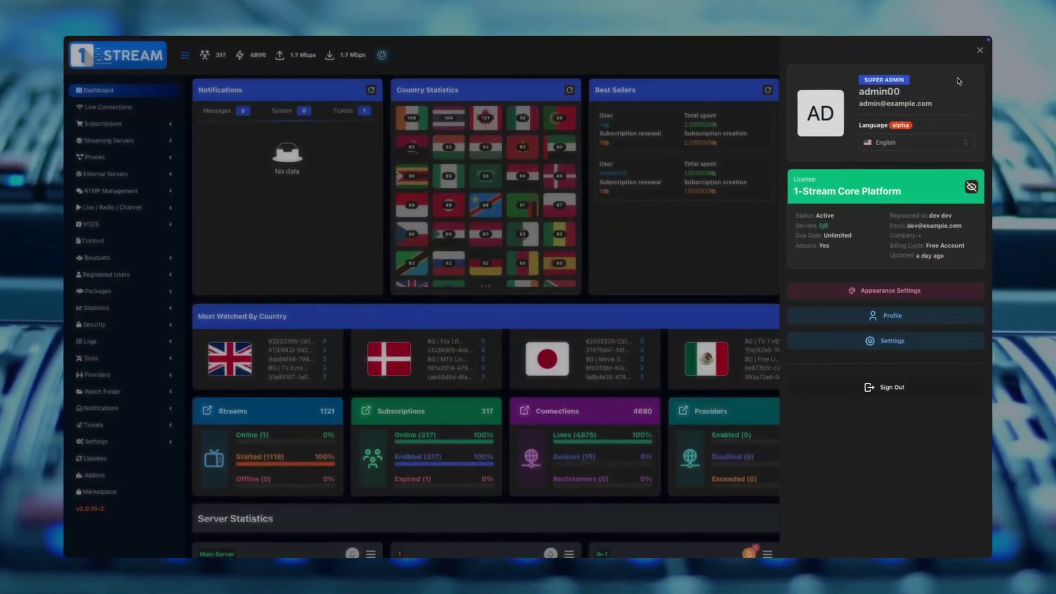
left_click(984, 50)
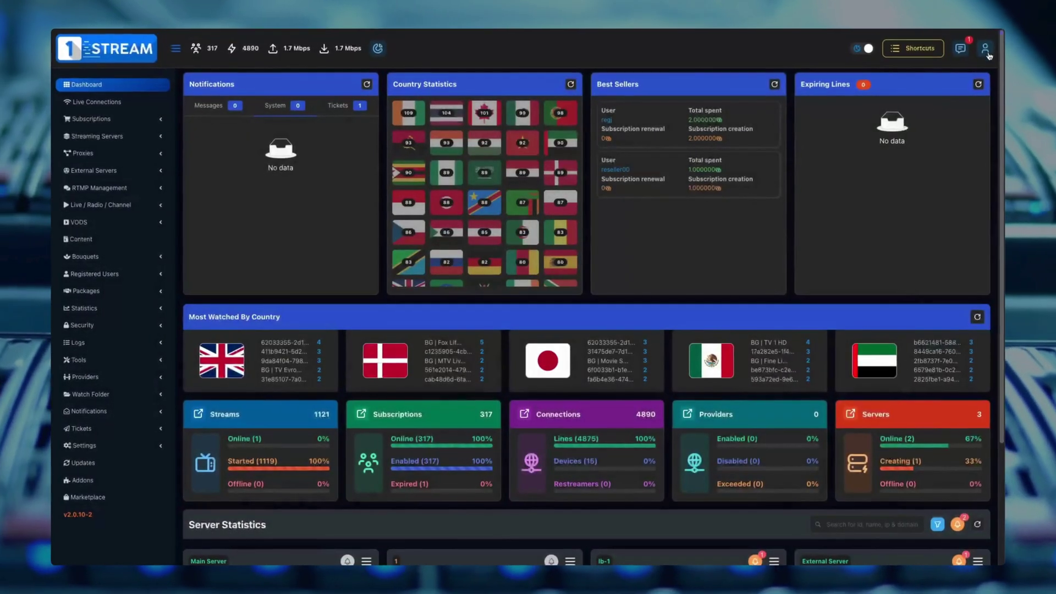
left_click(867, 47)
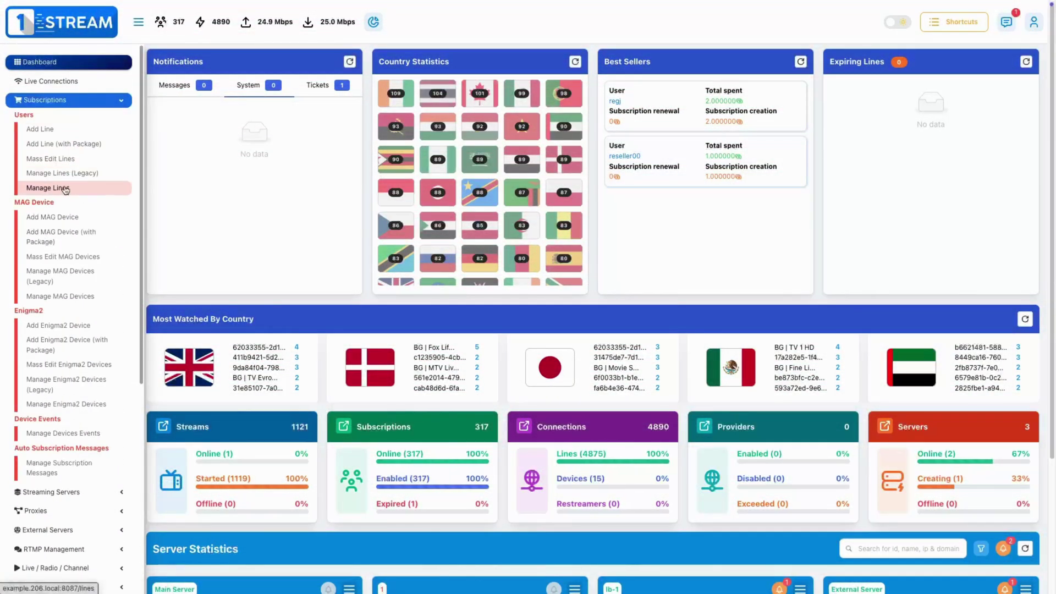
- Edit subscription line 39a1880e3c7049f4 from Manage Lines and show the Disallowed User-Agents help
left_click(66, 191)
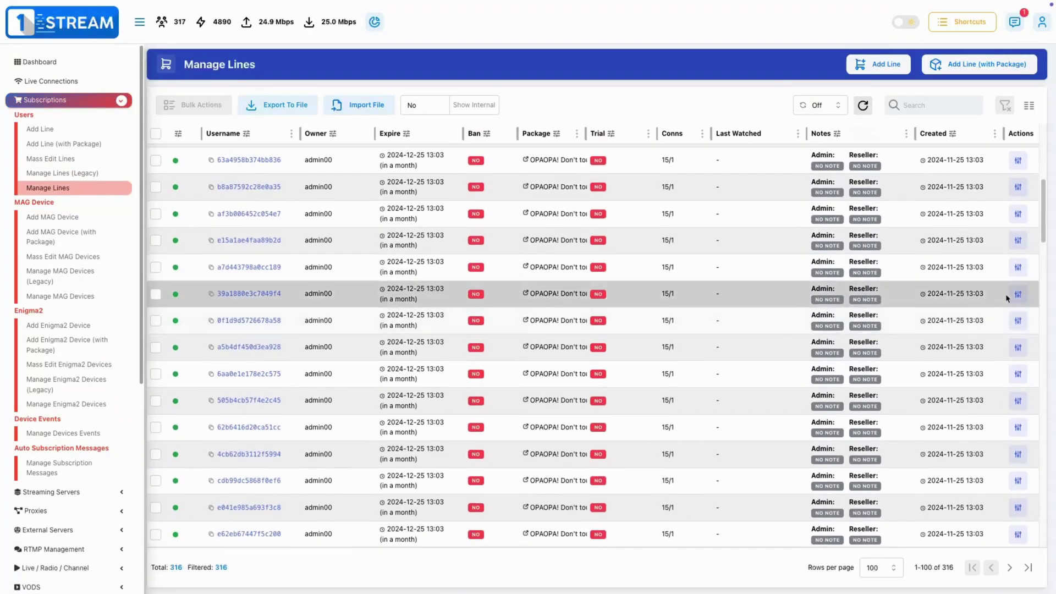
left_click(1022, 296)
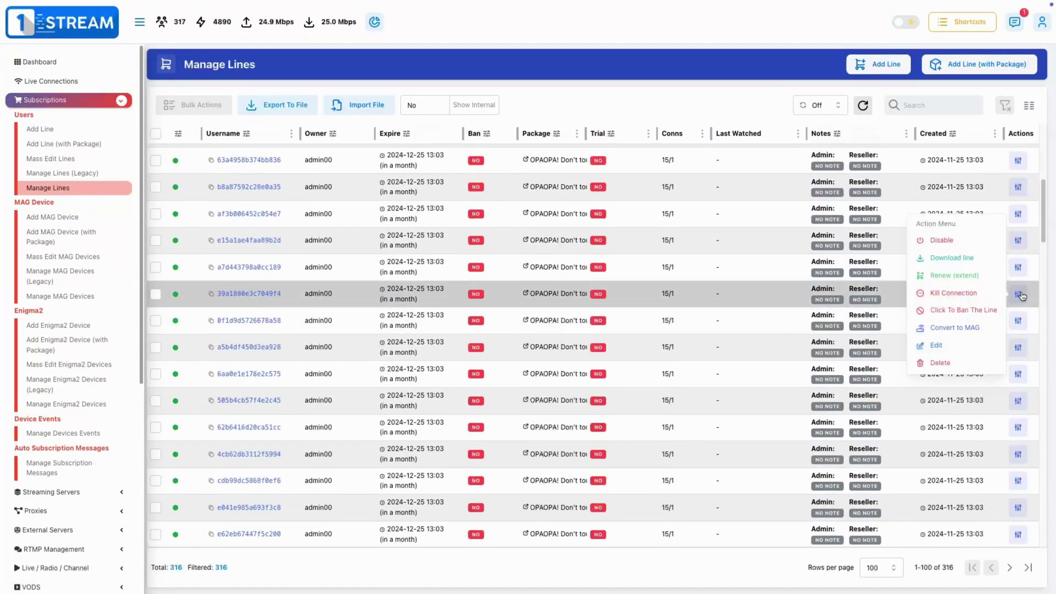
left_click(954, 347)
scroll(644, 399, "down", 5)
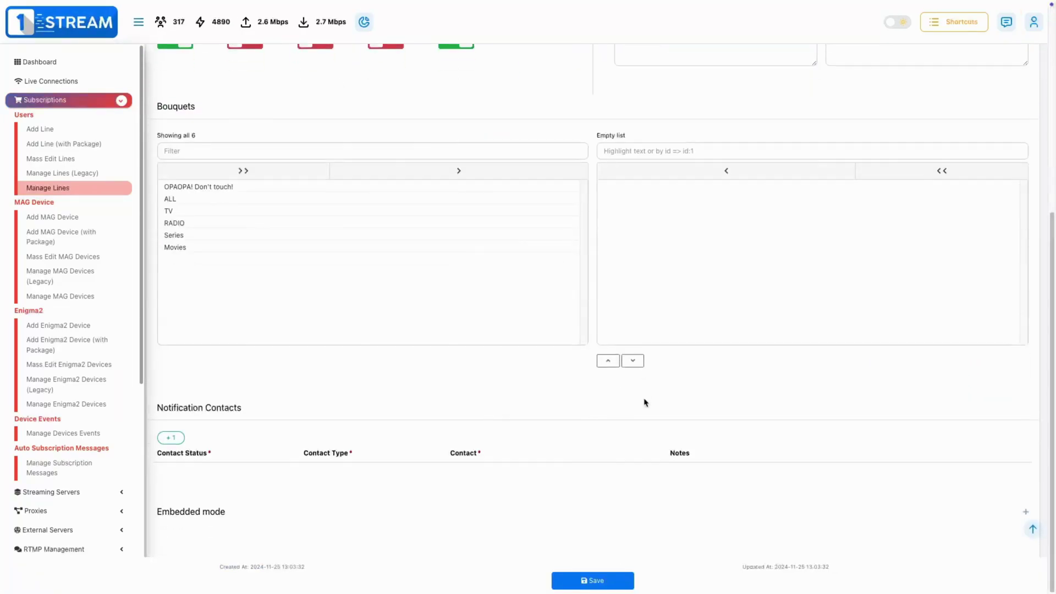
scroll(645, 402, "up", 4)
left_click(910, 251)
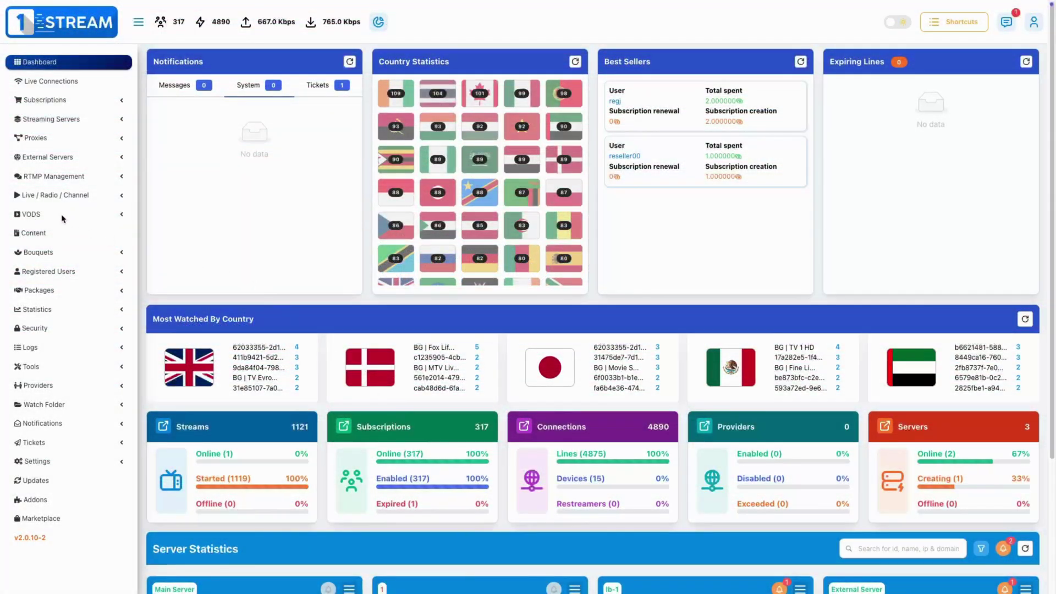
left_click(62, 216)
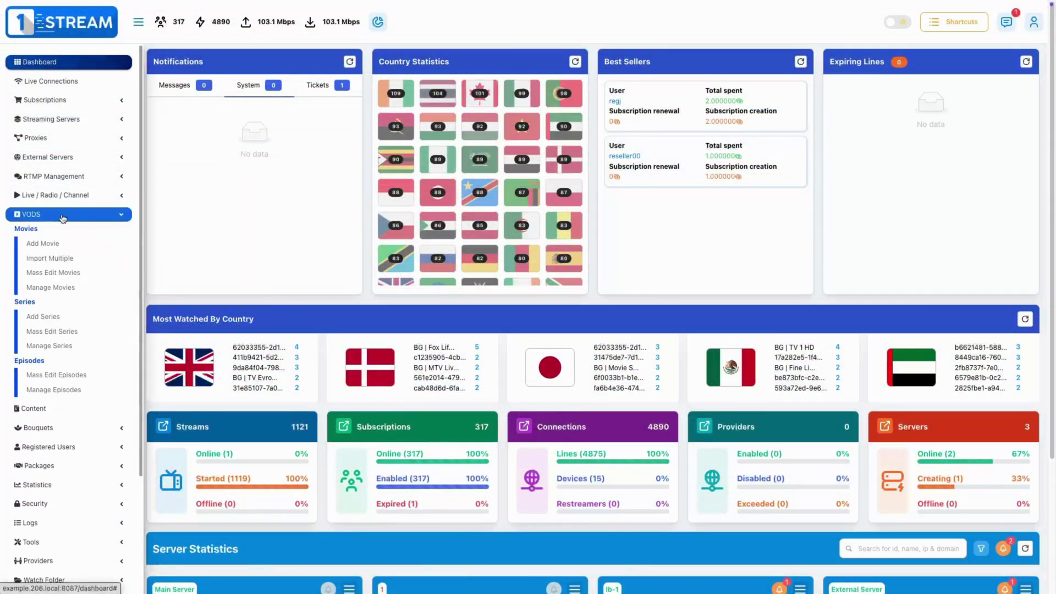
left_click(44, 245)
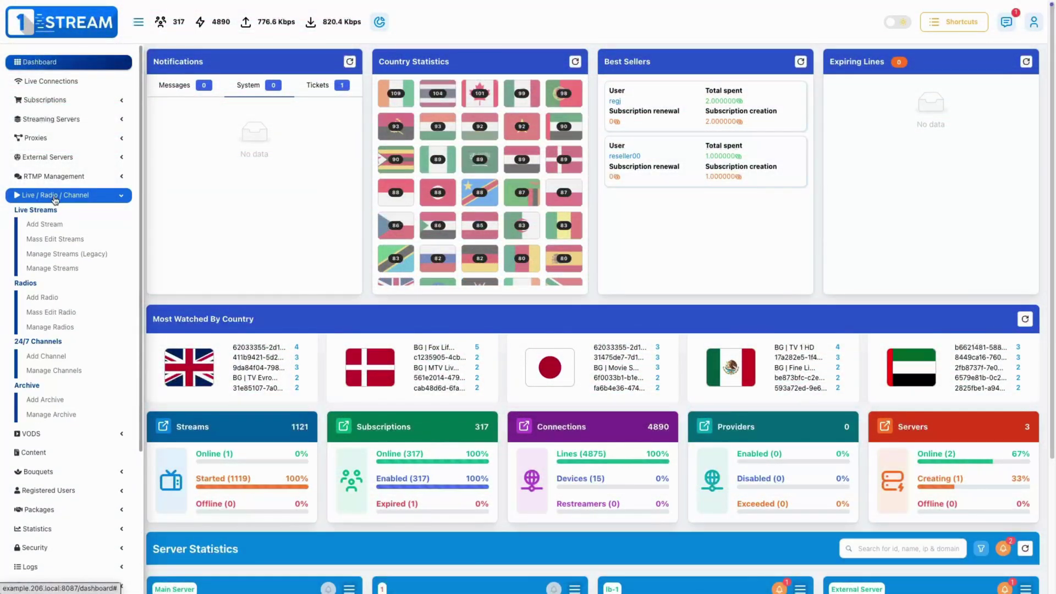
left_click(58, 401)
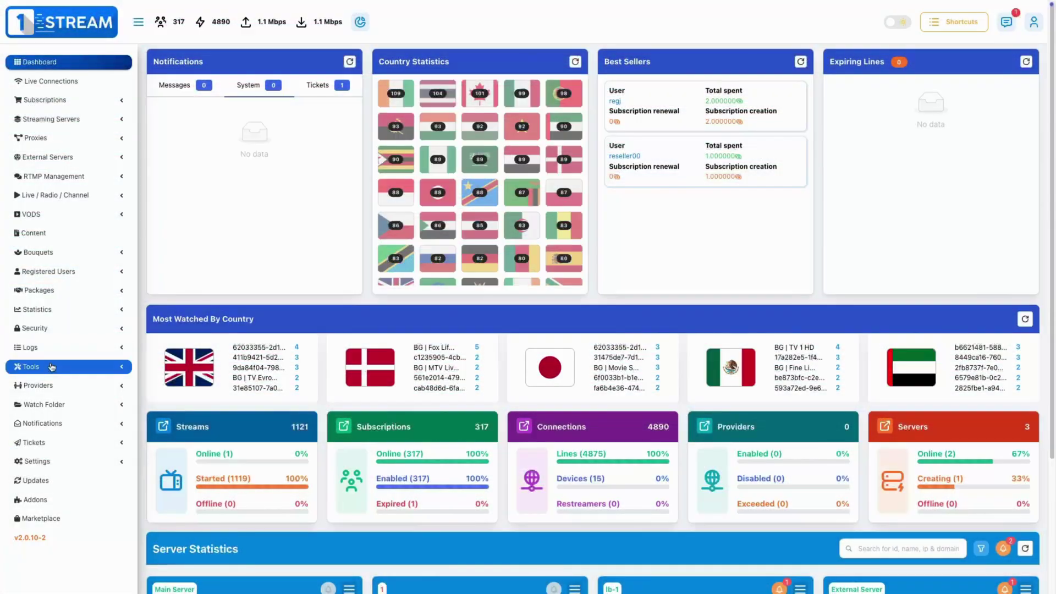
left_click(52, 368)
scroll(51, 371, "down", 2)
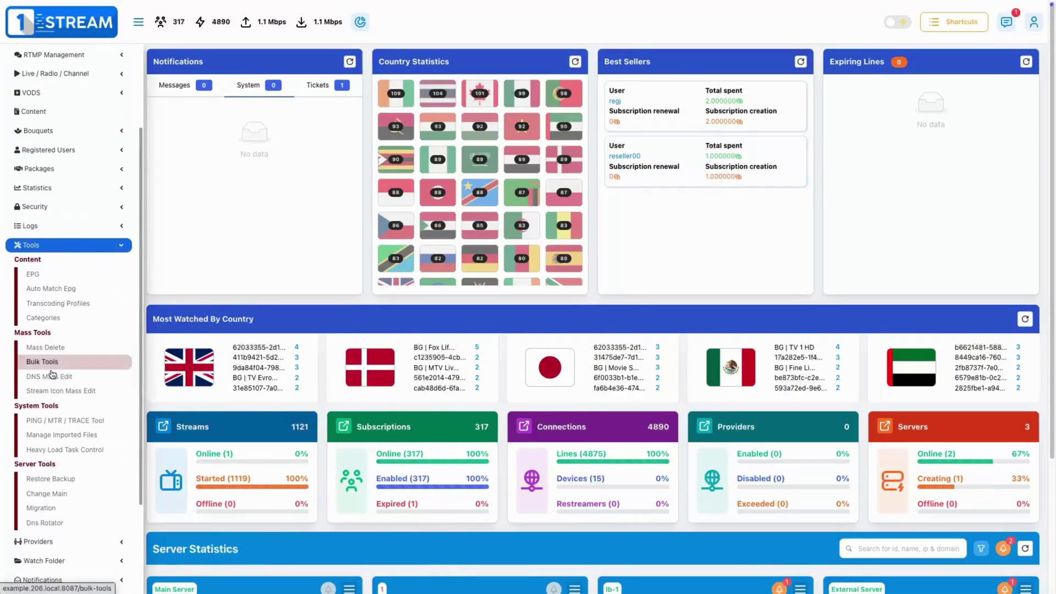
left_click(93, 558)
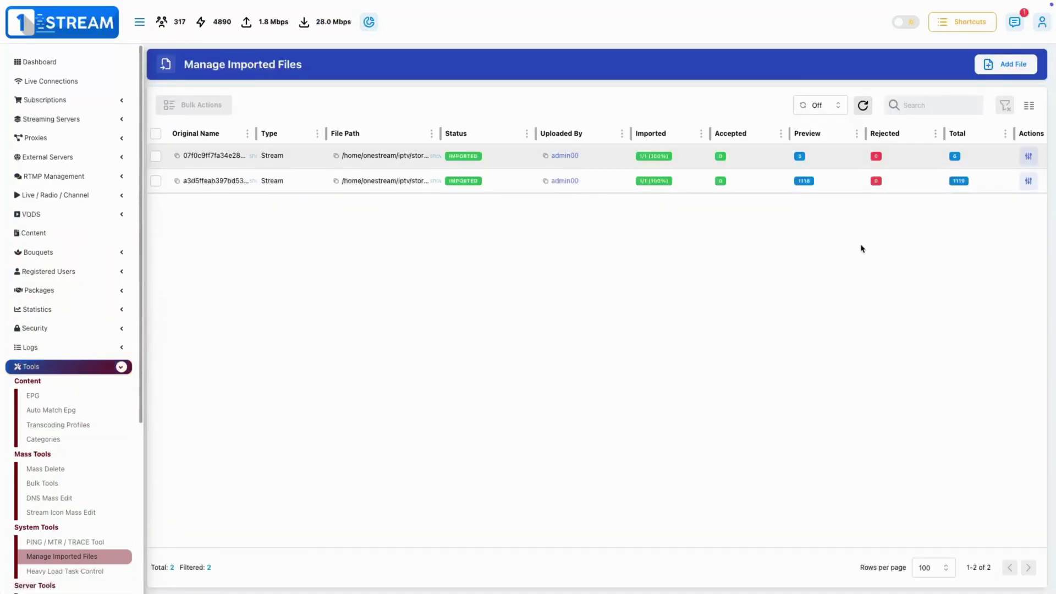
left_click(989, 64)
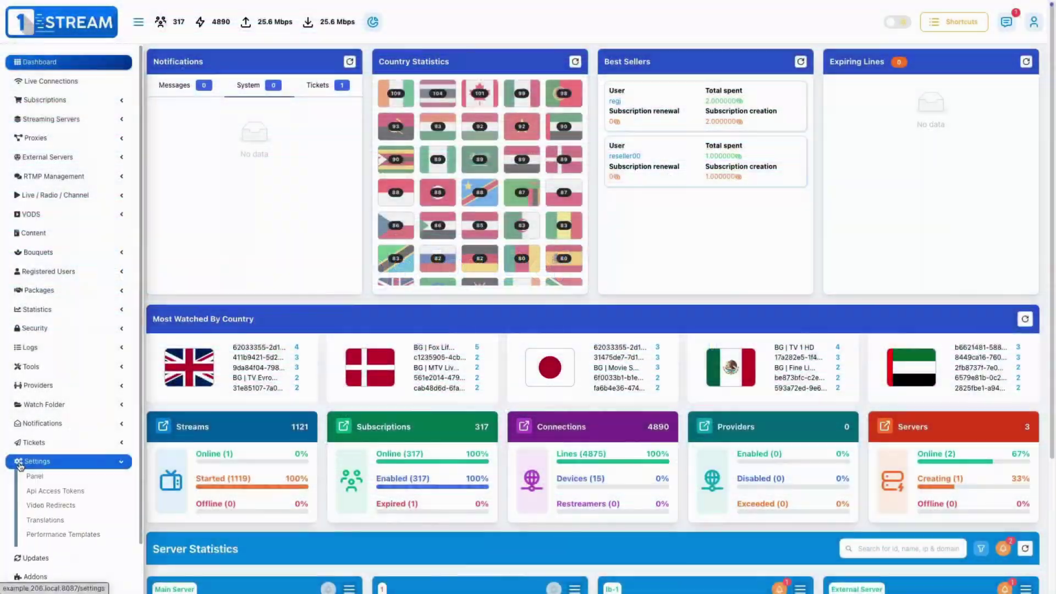
scroll(83, 430, "down", 2)
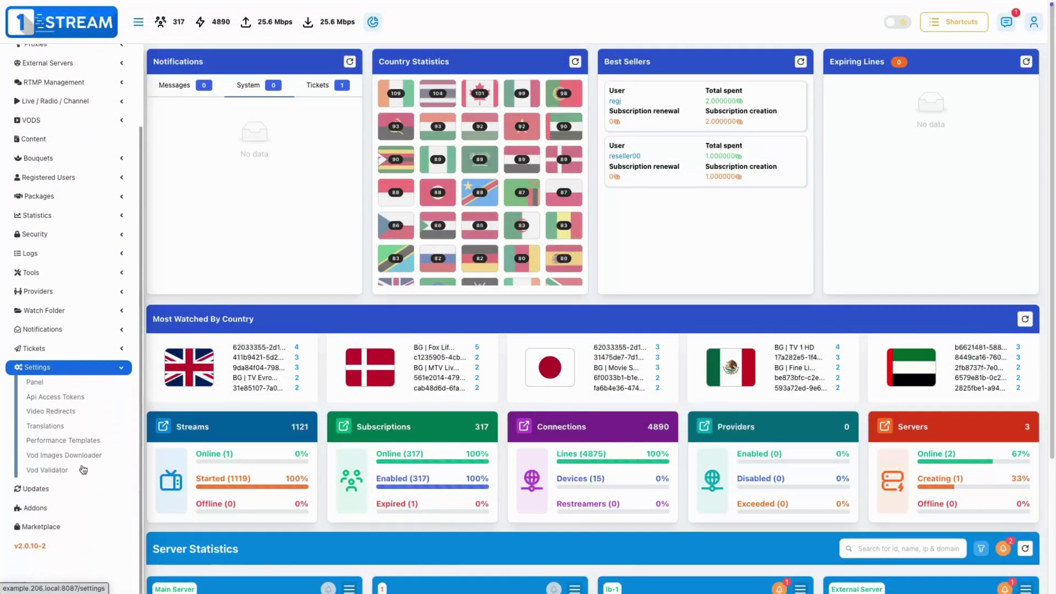
left_click(36, 383)
left_click(197, 410)
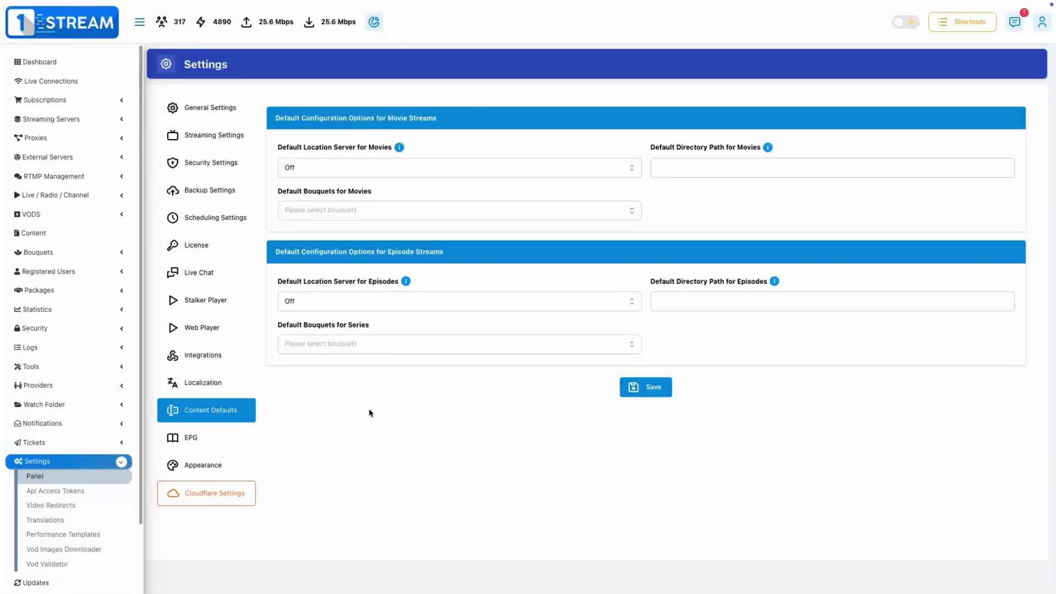
left_click(705, 302)
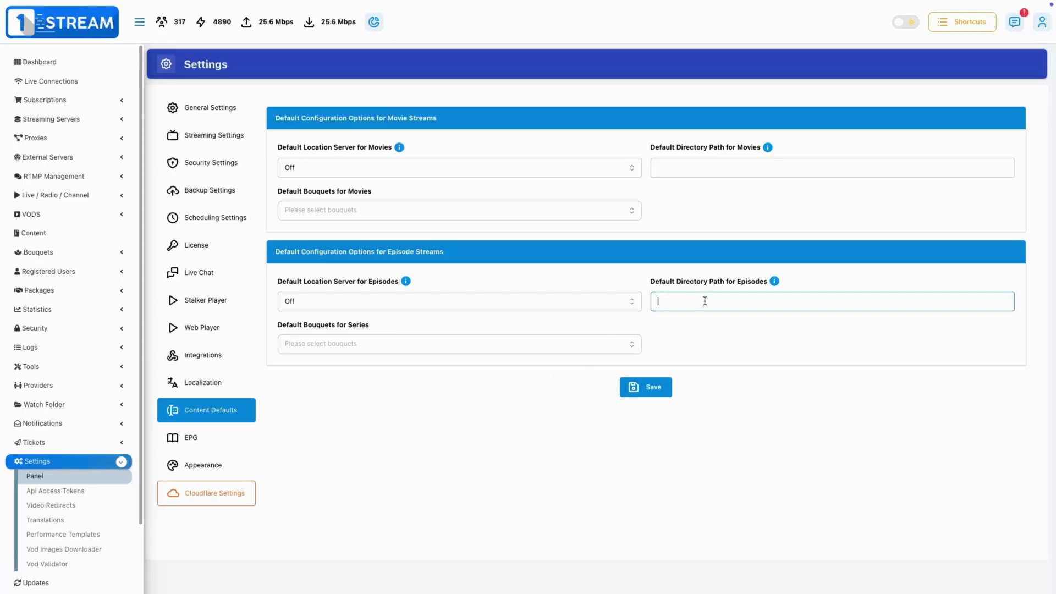
left_click(686, 167)
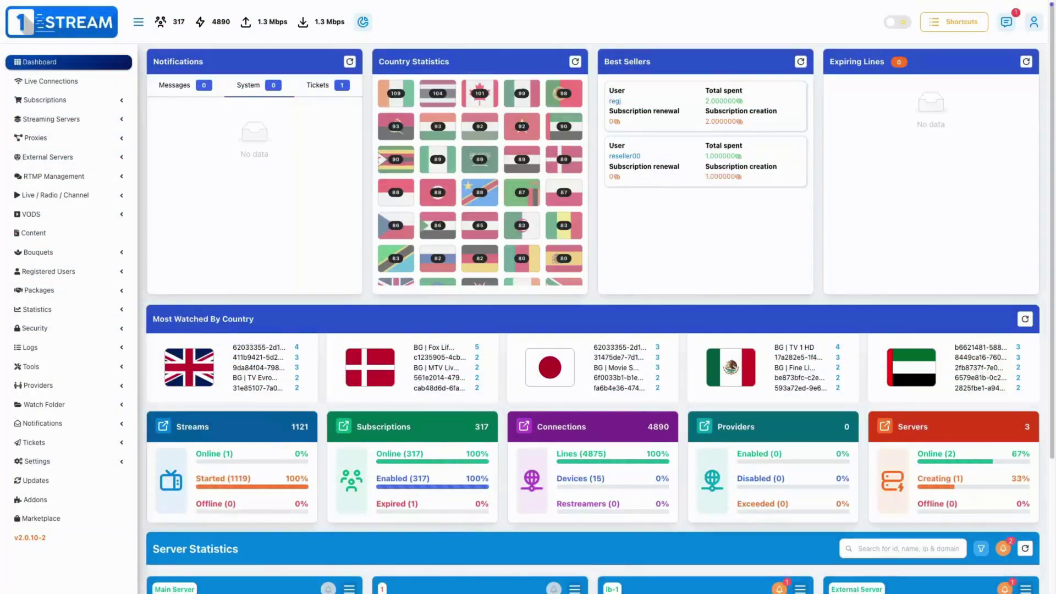
- Set 'This Group Can Access Lines of Descendants' to No for the RESELLER group
left_click(50, 272)
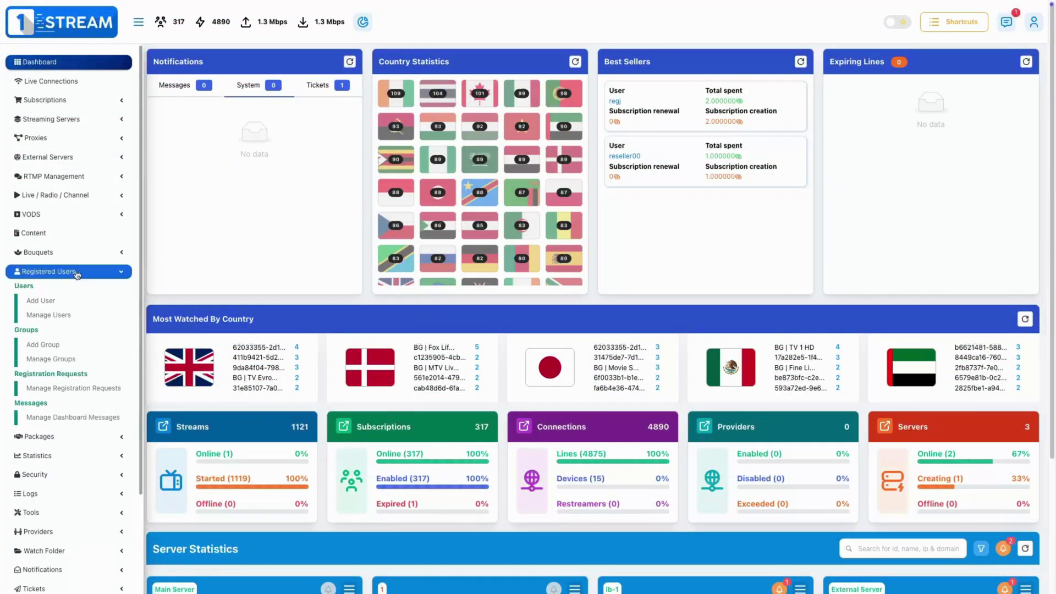
left_click(122, 361)
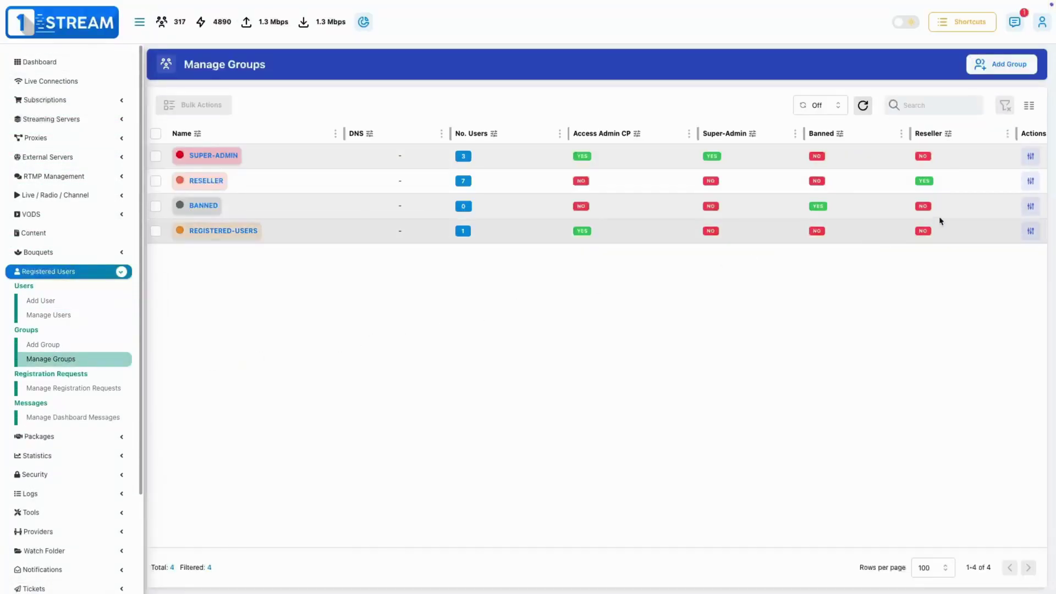
left_click(1030, 182)
left_click(987, 180)
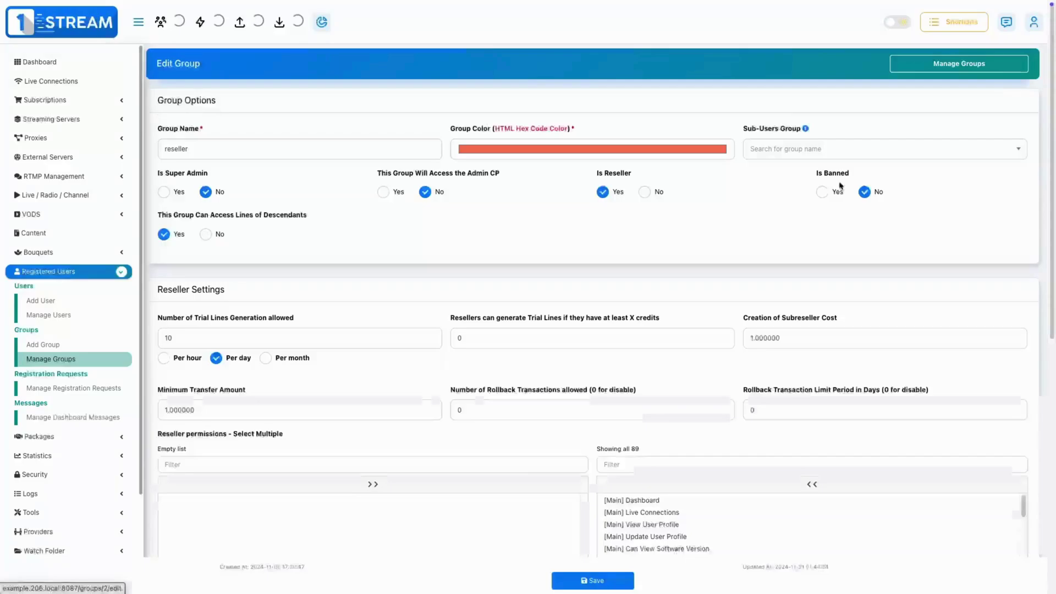
left_click(207, 234)
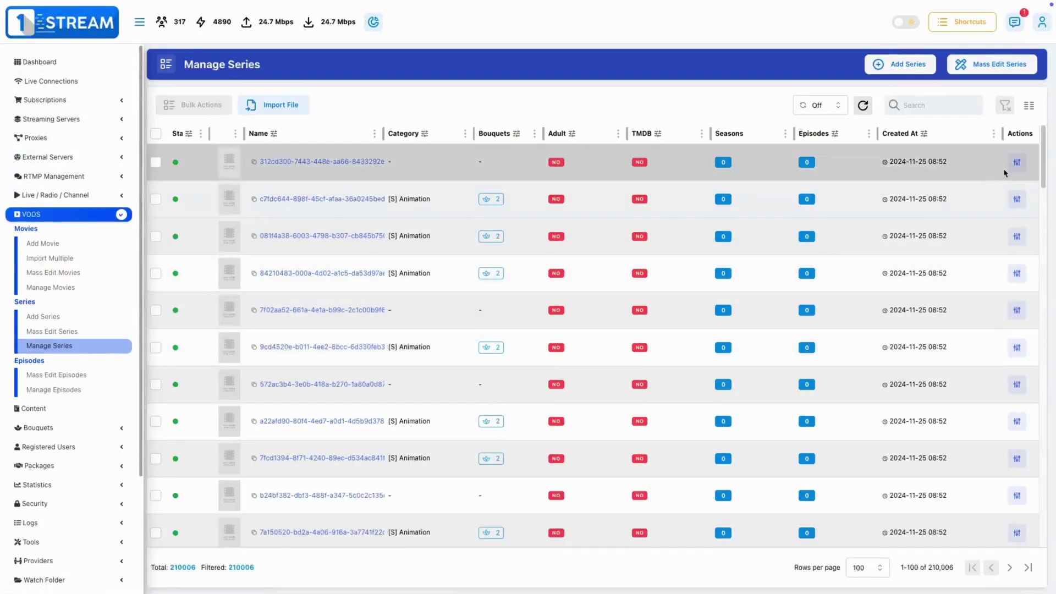
- Import episodes for the first series from server lb-1 using 'Import Full Series'
left_click(1022, 165)
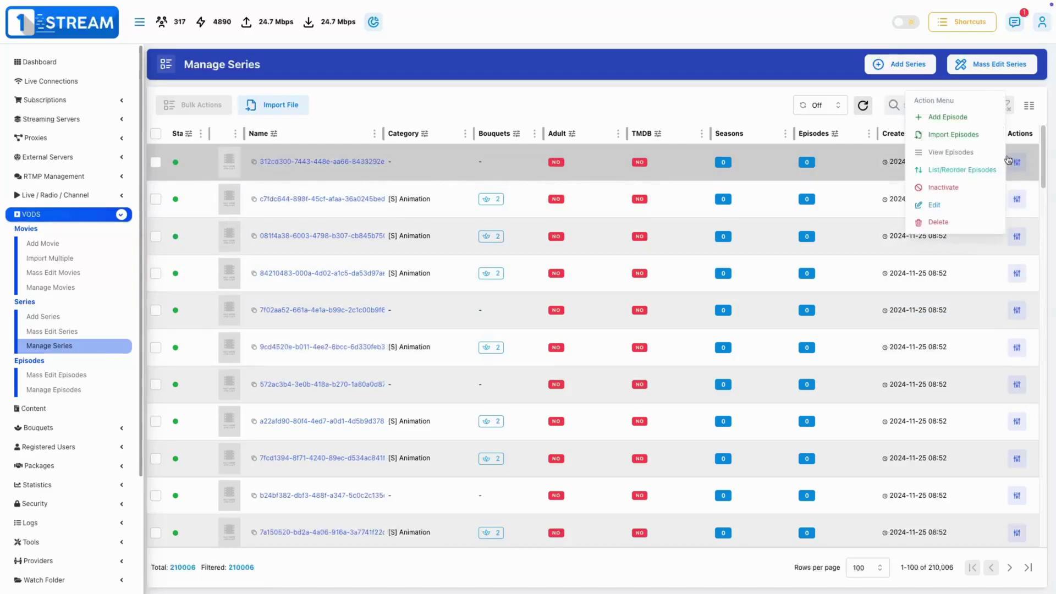
left_click(958, 135)
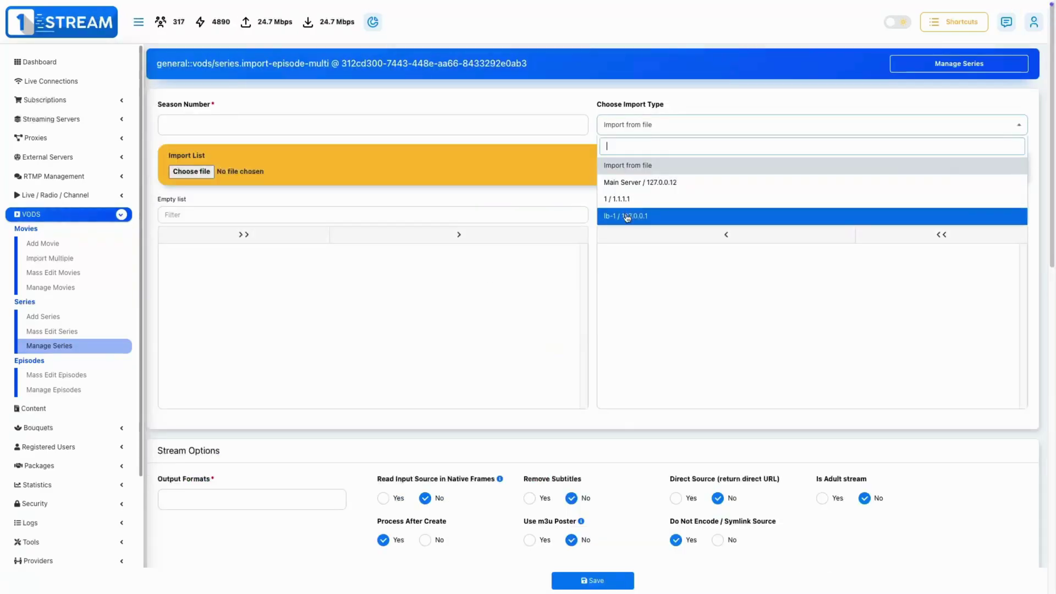
left_click(626, 217)
left_click(349, 177)
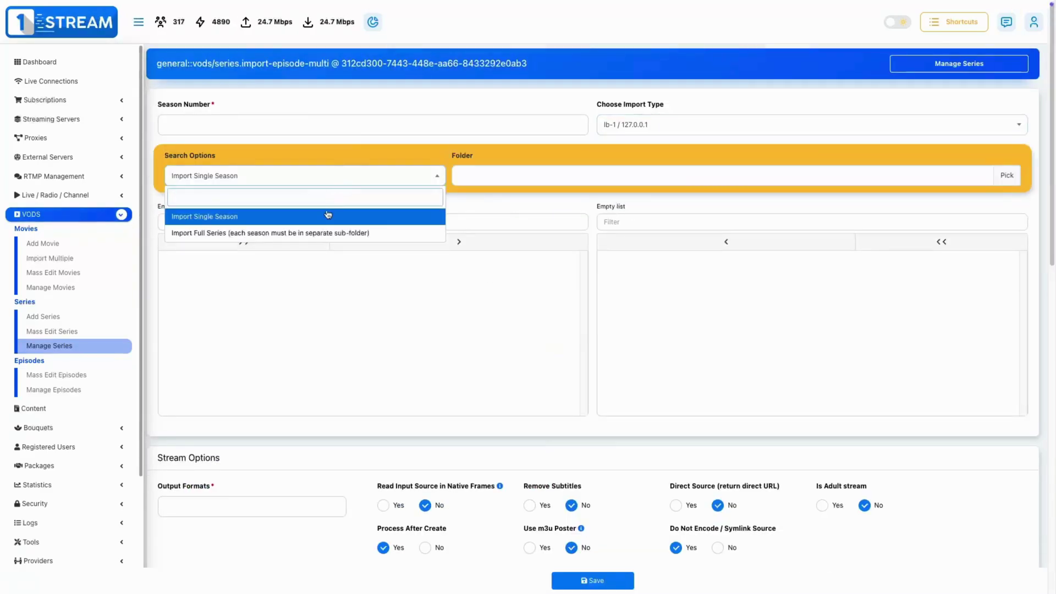
left_click(316, 234)
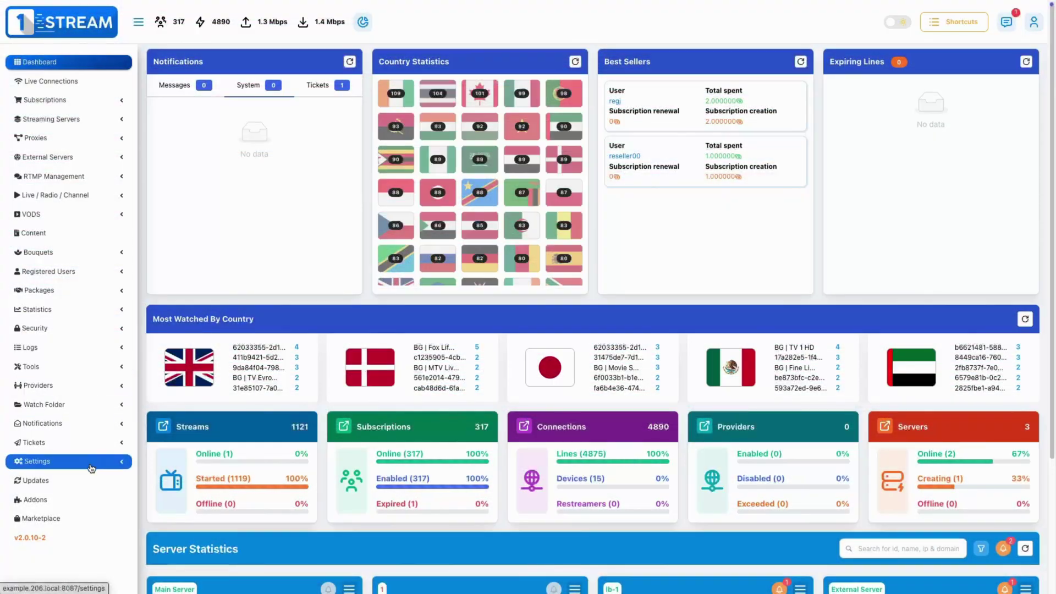
scroll(96, 459, "down", 1)
scroll(96, 459, "down", 1)
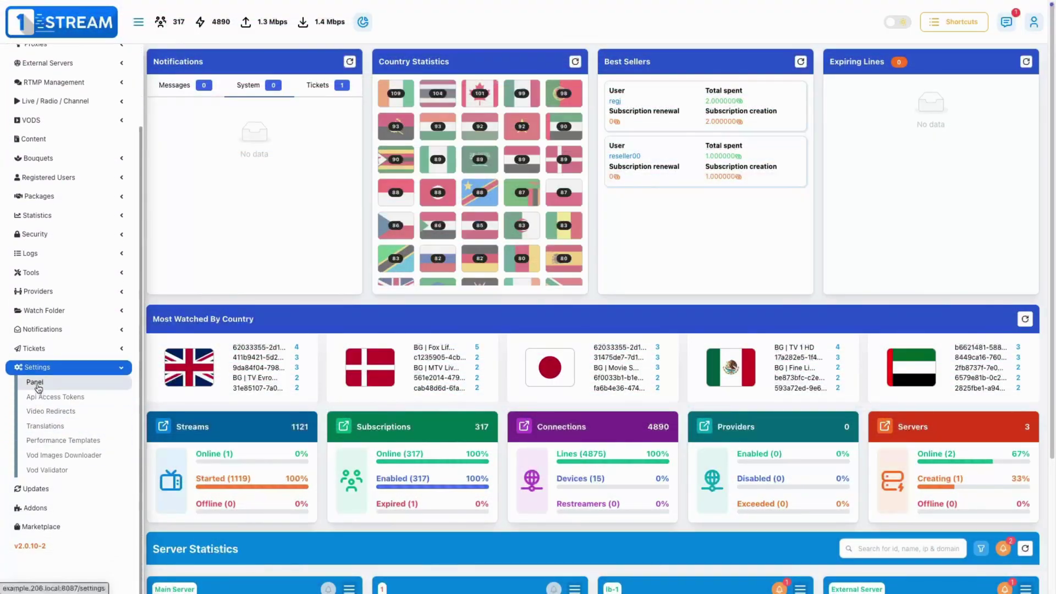
left_click(36, 384)
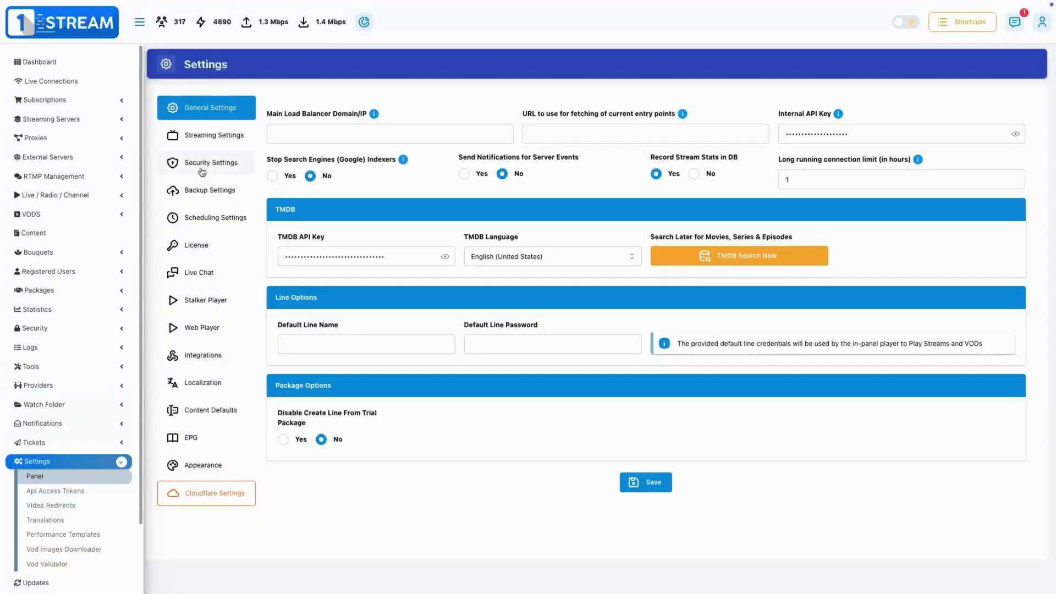
left_click(201, 169)
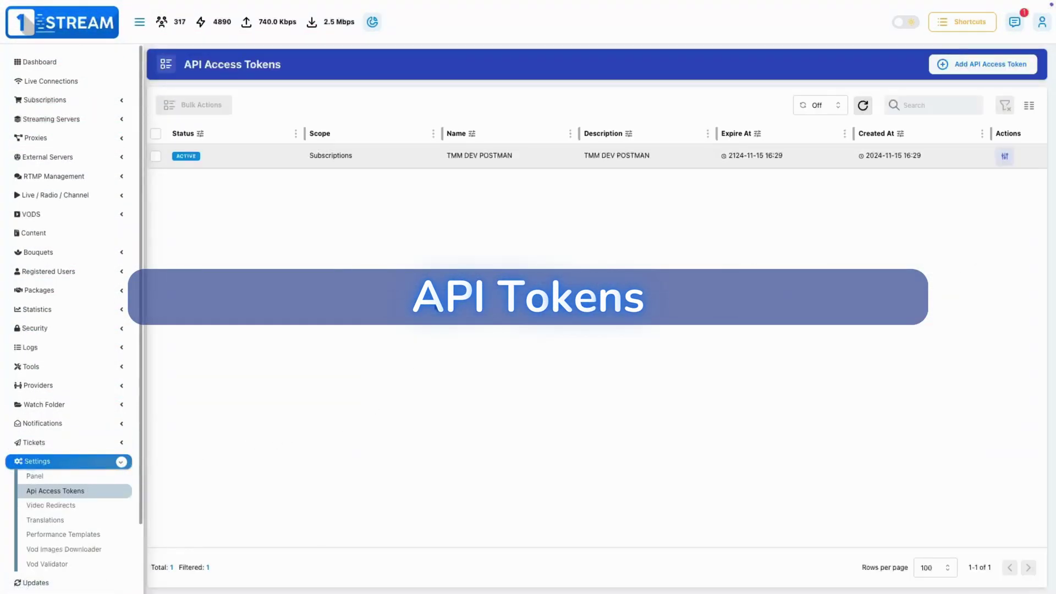
left_click(1004, 155)
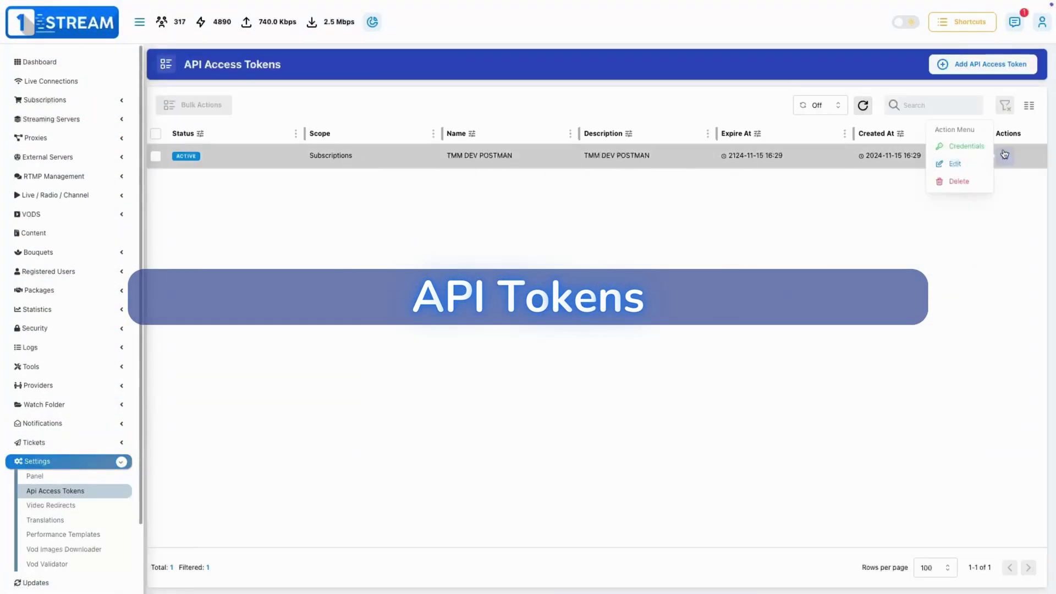
left_click(960, 164)
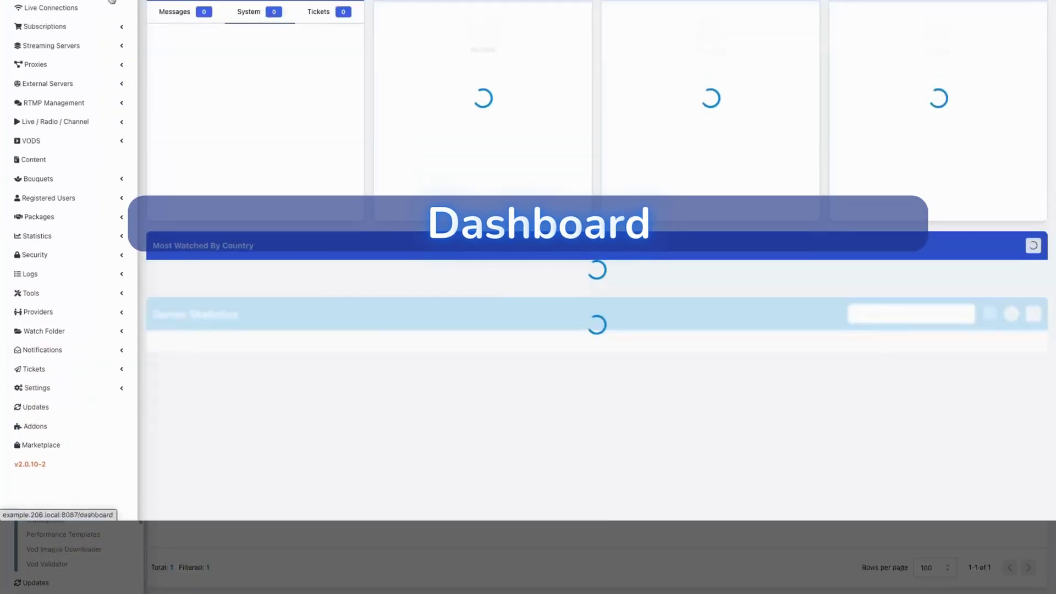